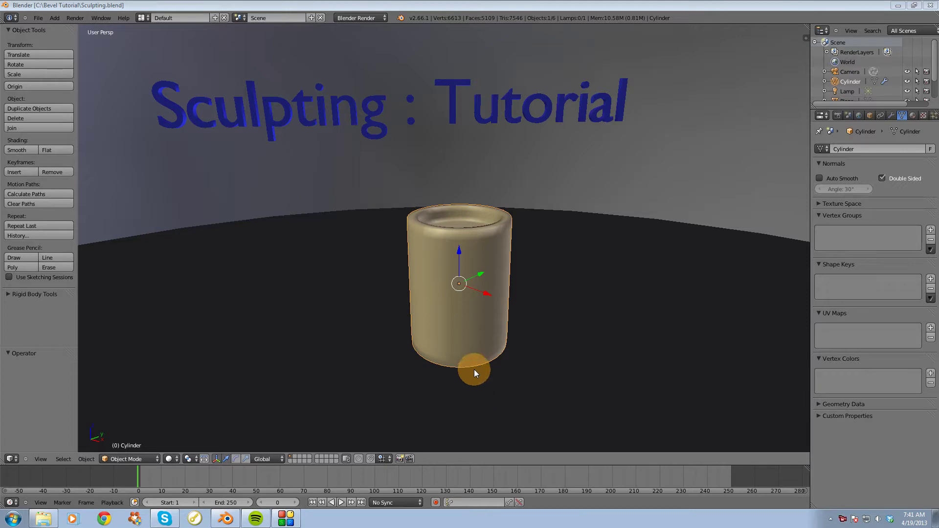
- Switch the cylinder to Edit Mode and examine the density of its mesh faces
middle_click_drag(474, 374, 509, 290)
middle_click_drag(383, 302, 222, 443)
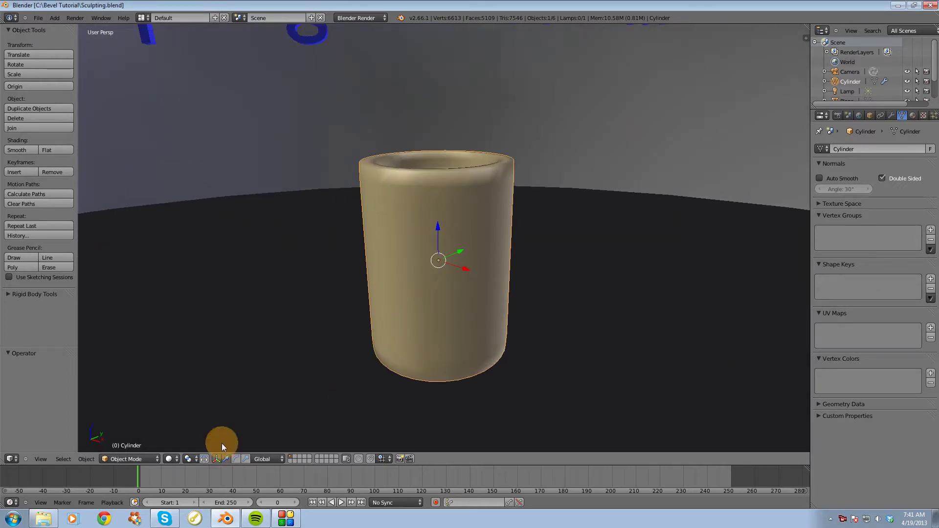
left_click(132, 460)
left_click(122, 438)
middle_click_drag(345, 262, 409, 147)
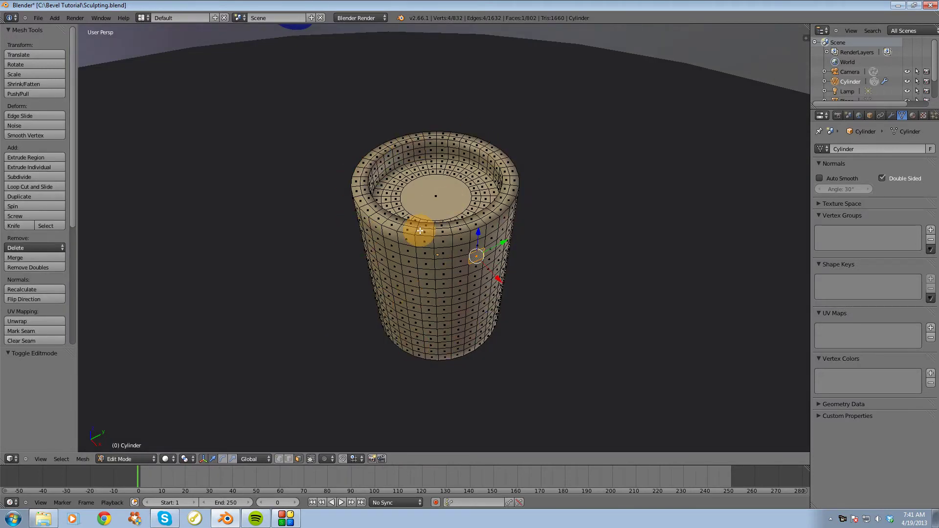
mouse_move(419, 230)
middle_mouse_down()
mouse_move(452, 218)
mouse_move(430, 217)
middle_mouse_up()
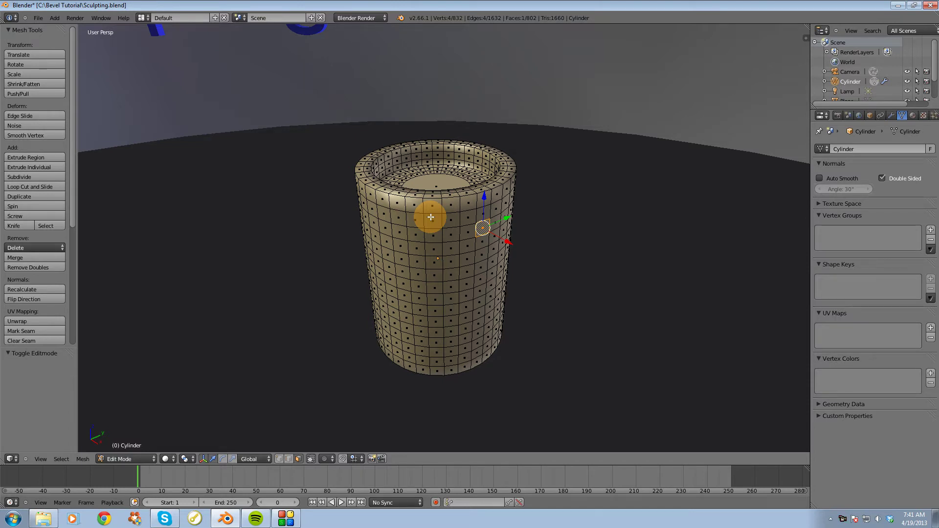
middle_click_drag(402, 212, 459, 251)
scroll(474, 244, "up", 3)
- Switch the cylinder to Sculpt Mode and choose the Grab brush
left_click(109, 458)
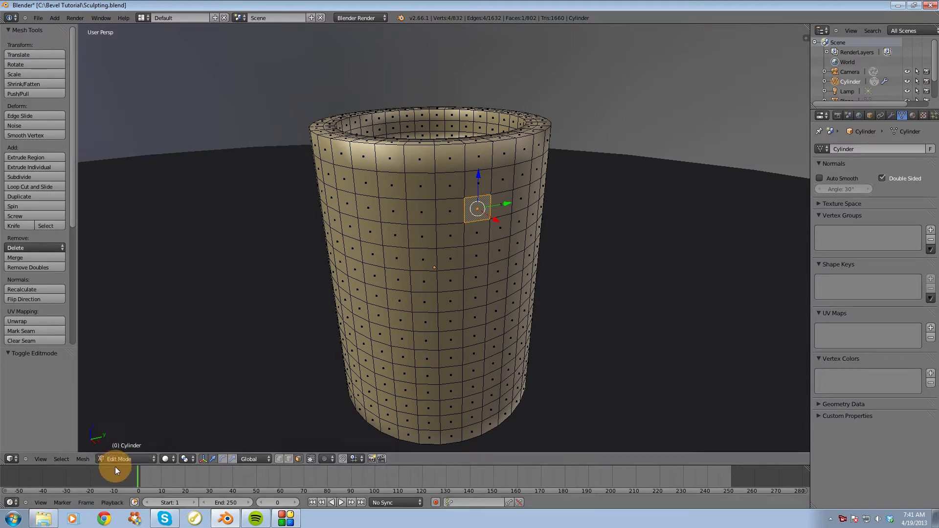
left_click(129, 458)
left_click(121, 427)
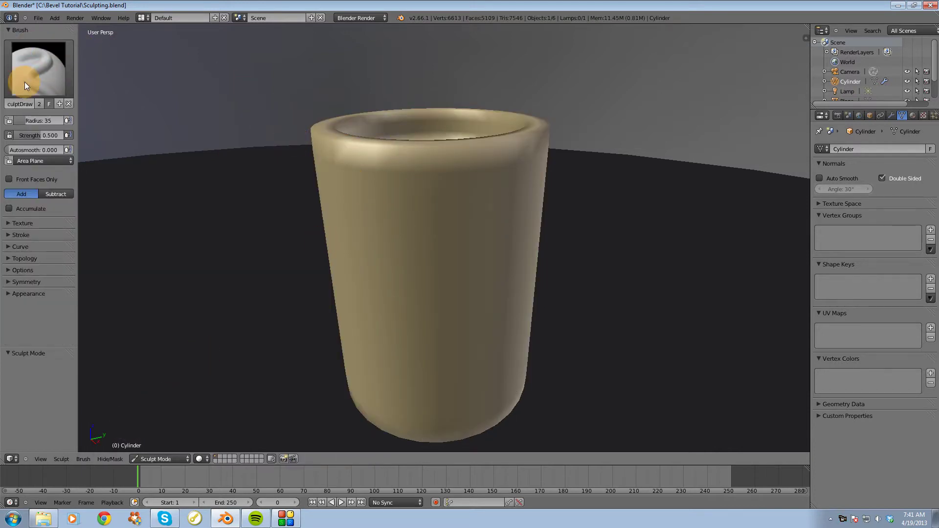
left_click(47, 73)
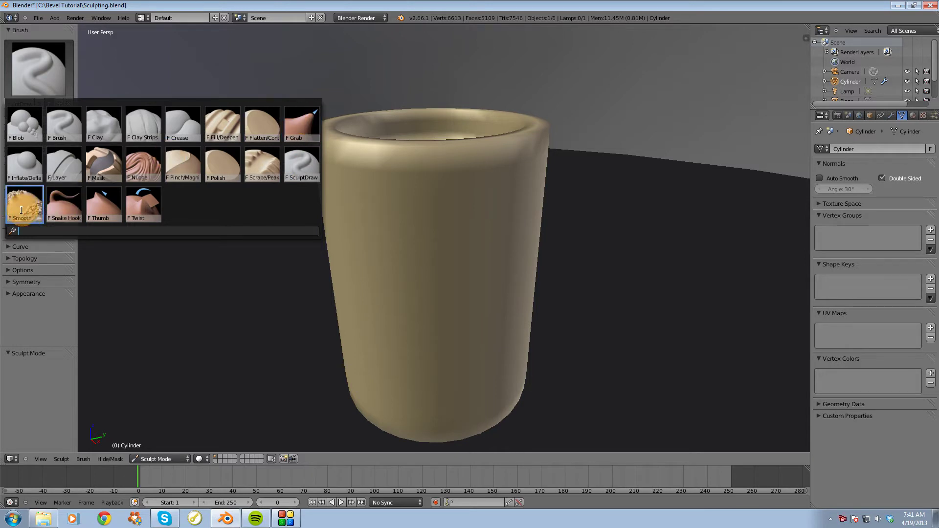
left_click(299, 122)
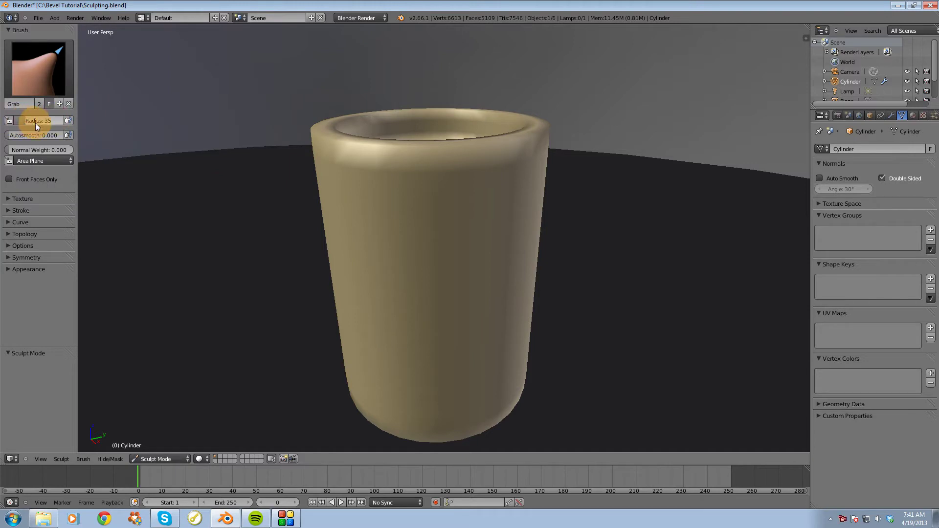
- Set the Grab brush radius to 100 and push both sides of the cylinder inward for an uneven outline
scroll(524, 198, "down", 5)
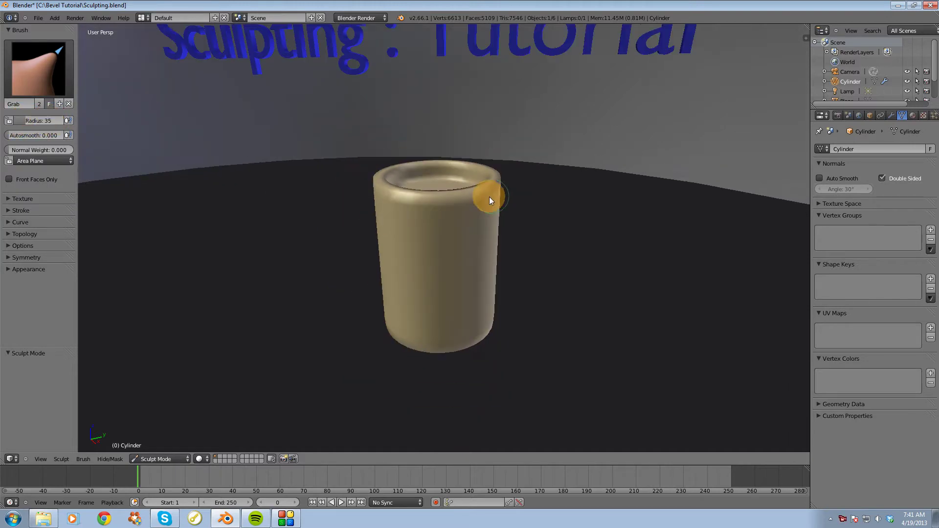
mouse_move(445, 204)
middle_mouse_down()
mouse_move(423, 223)
mouse_move(434, 220)
middle_mouse_up()
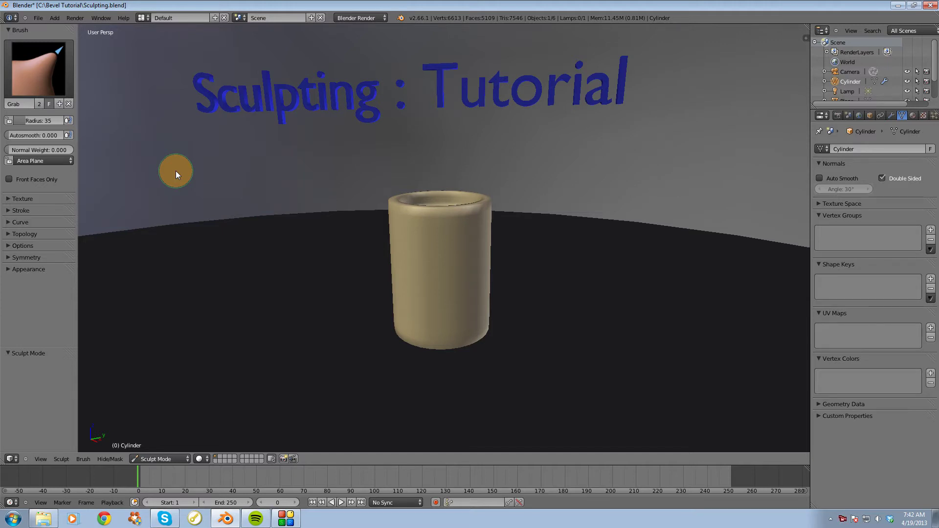
mouse_move(52, 121)
left_mouse_down()
mouse_move(75, 126)
mouse_move(72, 61)
left_mouse_up()
middle_click_drag(404, 237, 412, 327)
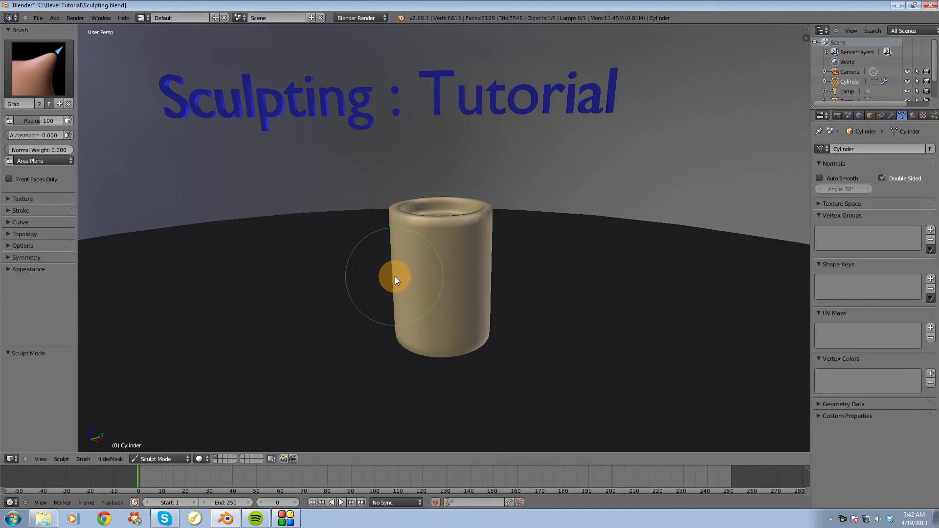
left_click_drag(400, 276, 493, 269)
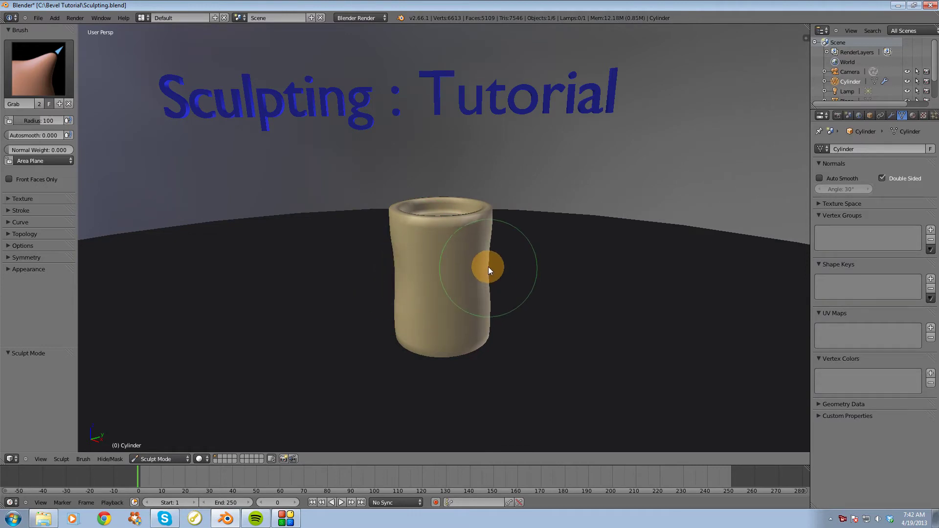
left_click_drag(494, 217, 489, 219)
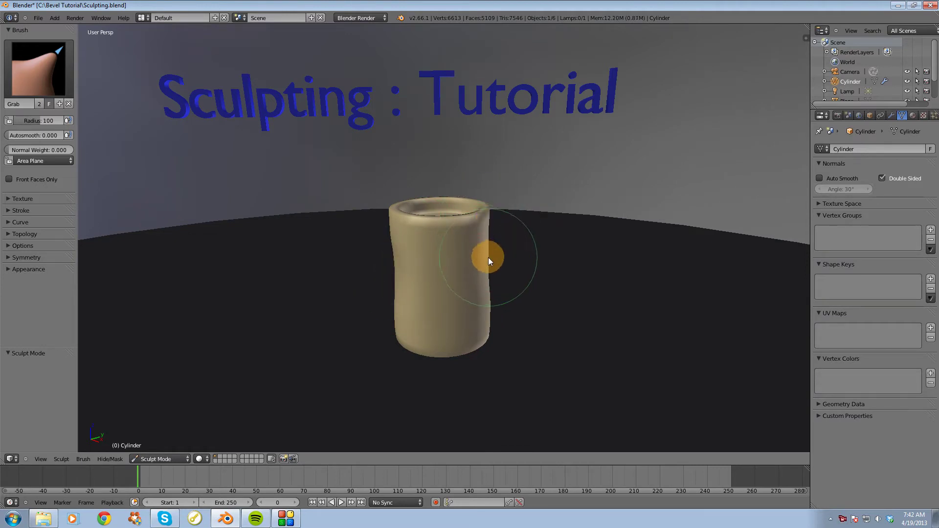
left_click_drag(485, 258, 484, 256)
left_click_drag(490, 300, 486, 300)
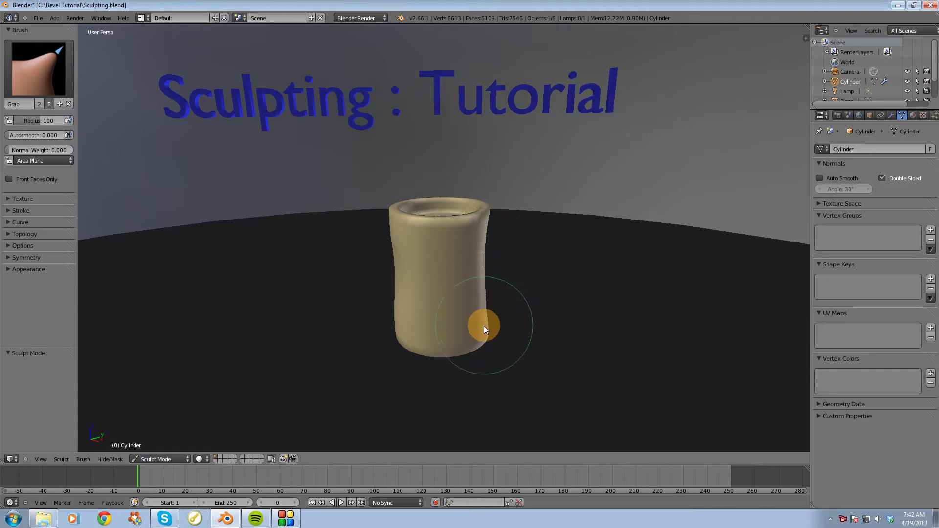
left_click_drag(486, 336, 479, 335)
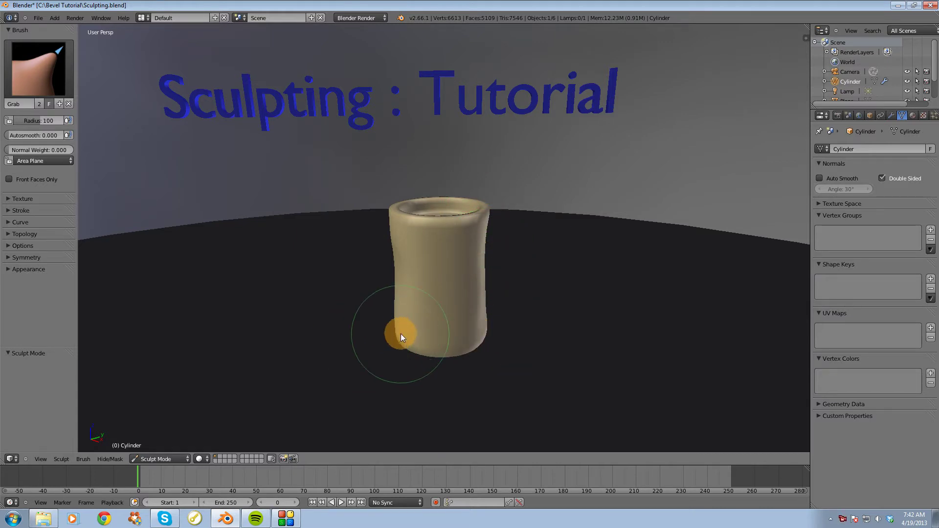
- Deform the cylinder's lower body and base with Grab strokes from several sides, forming bulges and dents
middle_click_drag(402, 333, 325, 352)
mouse_move(390, 297)
left_mouse_down()
mouse_move(392, 258)
mouse_move(380, 271)
mouse_move(397, 310)
mouse_move(396, 268)
mouse_move(400, 327)
mouse_move(388, 329)
left_mouse_up()
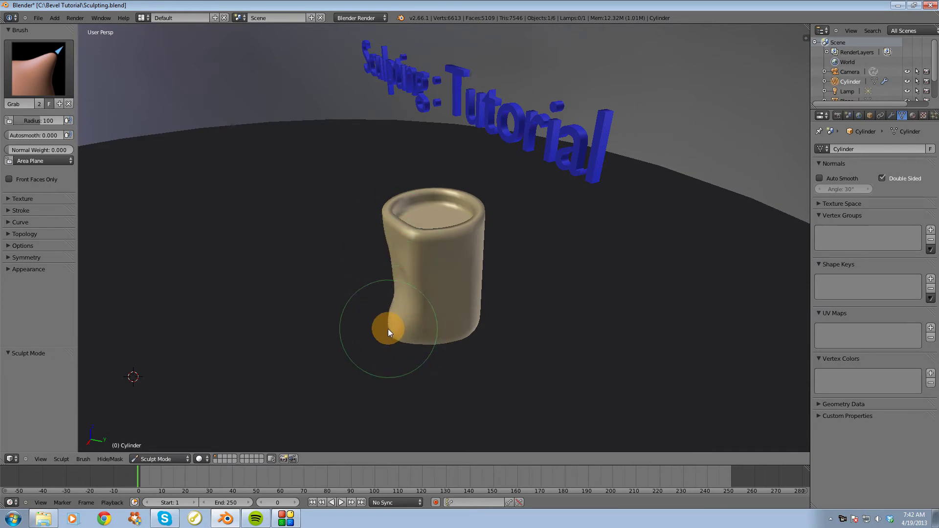
mouse_move(388, 329)
middle_mouse_down()
mouse_move(542, 314)
mouse_move(494, 289)
middle_mouse_up()
left_click_drag(495, 288, 494, 256)
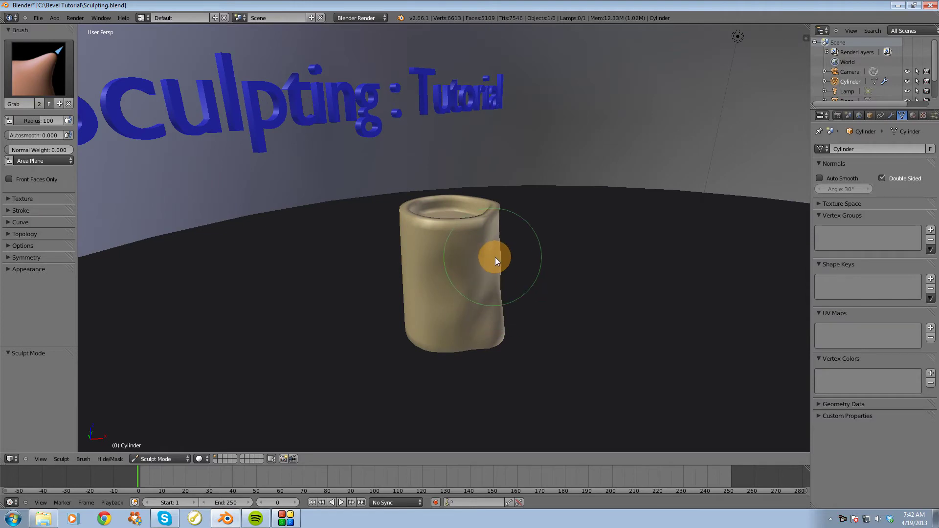
mouse_move(495, 256)
middle_mouse_down()
mouse_move(470, 308)
mouse_move(448, 280)
mouse_move(525, 263)
mouse_move(482, 238)
middle_mouse_up()
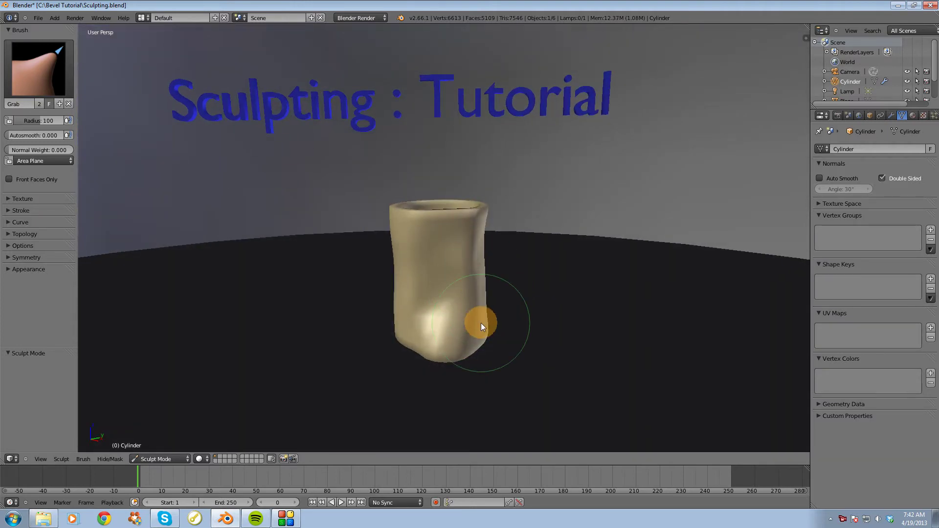
middle_click_drag(478, 325, 456, 285)
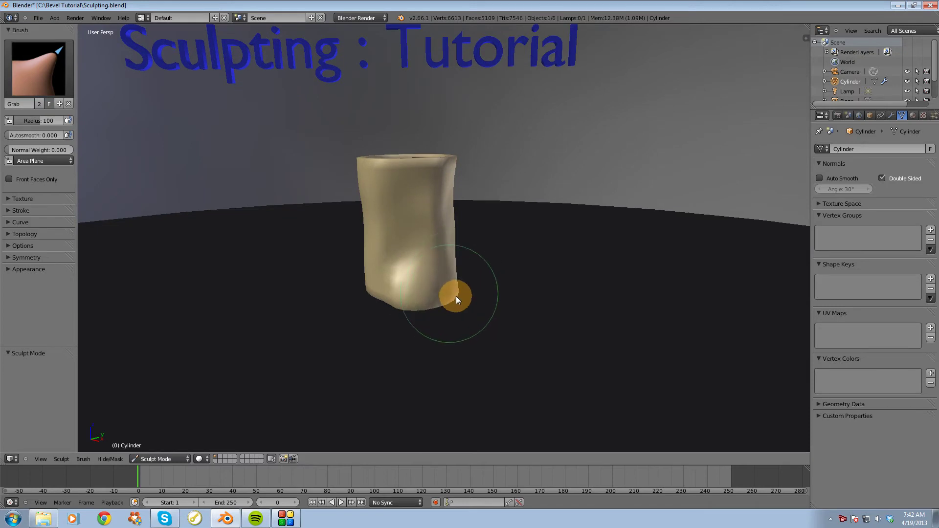
mouse_move(456, 295)
left_mouse_down()
mouse_move(447, 295)
mouse_move(579, 277)
mouse_move(633, 287)
mouse_move(469, 295)
mouse_move(700, 253)
mouse_move(530, 302)
mouse_move(450, 291)
left_mouse_up()
middle_click_drag(450, 291, 473, 214)
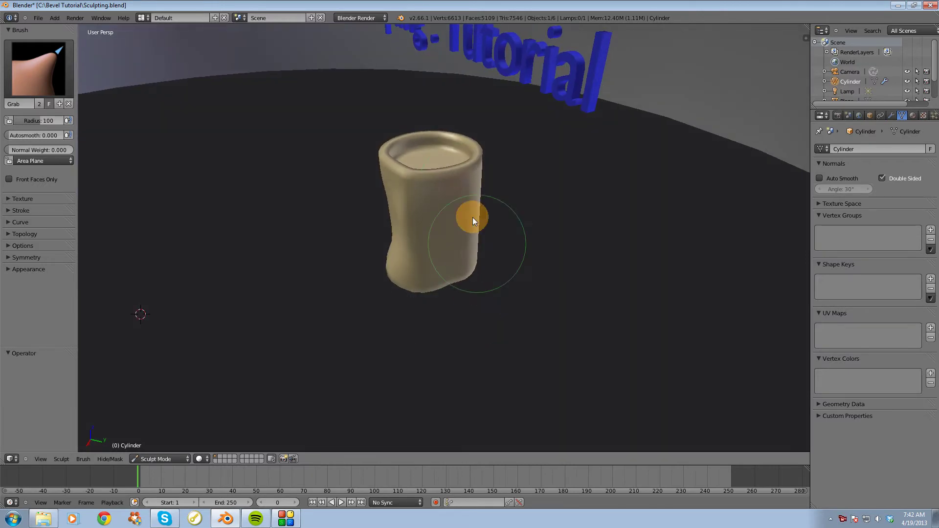
- Pull the cylinder's top rim up, down and outward with the Grab brush to make it wavy
middle_click_drag(441, 268, 398, 260)
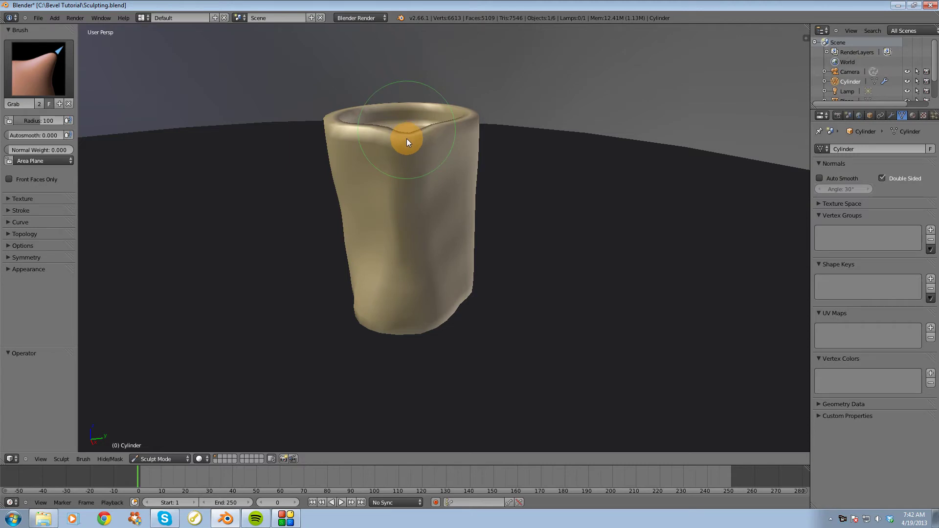
middle_click_drag(434, 122, 380, 226)
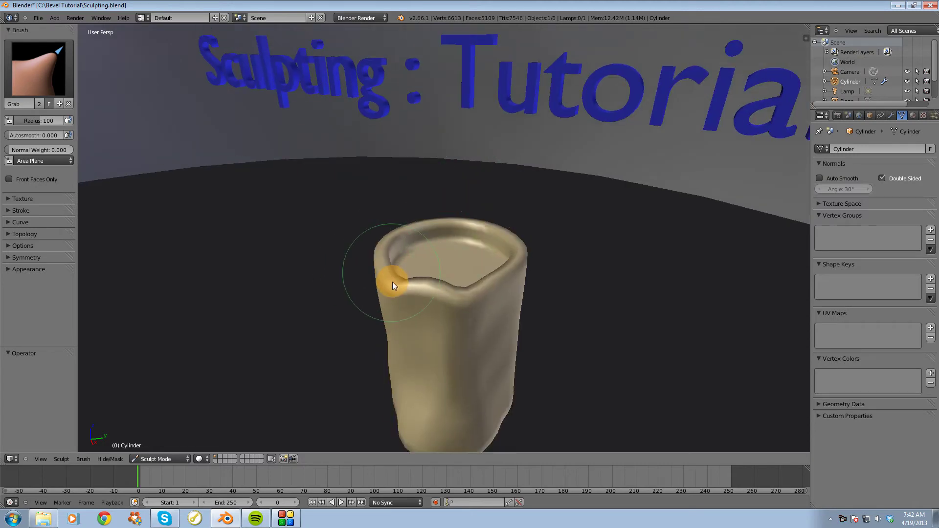
mouse_move(392, 282)
middle_mouse_down()
mouse_move(482, 271)
mouse_move(501, 248)
middle_mouse_up()
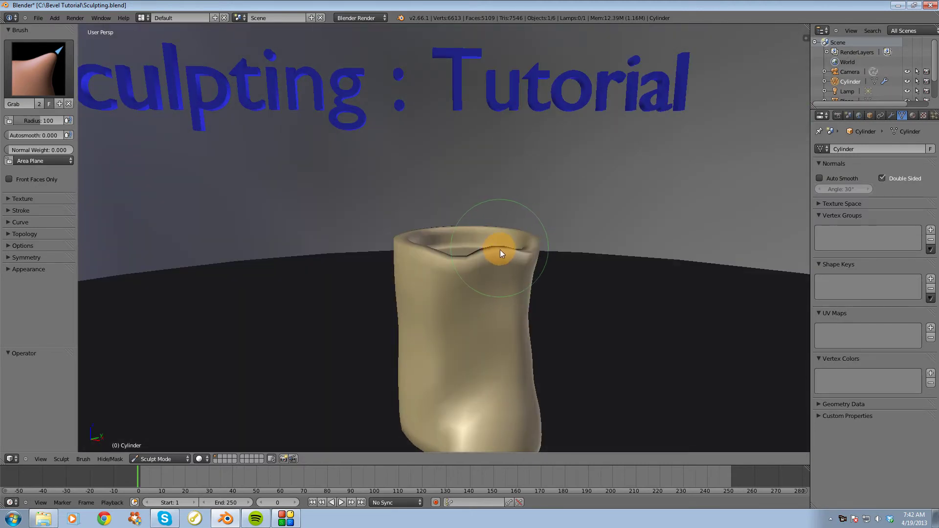
left_click_drag(499, 249, 504, 265)
mouse_move(543, 279)
middle_mouse_down()
mouse_move(503, 247)
mouse_move(479, 265)
mouse_move(502, 248)
middle_mouse_up()
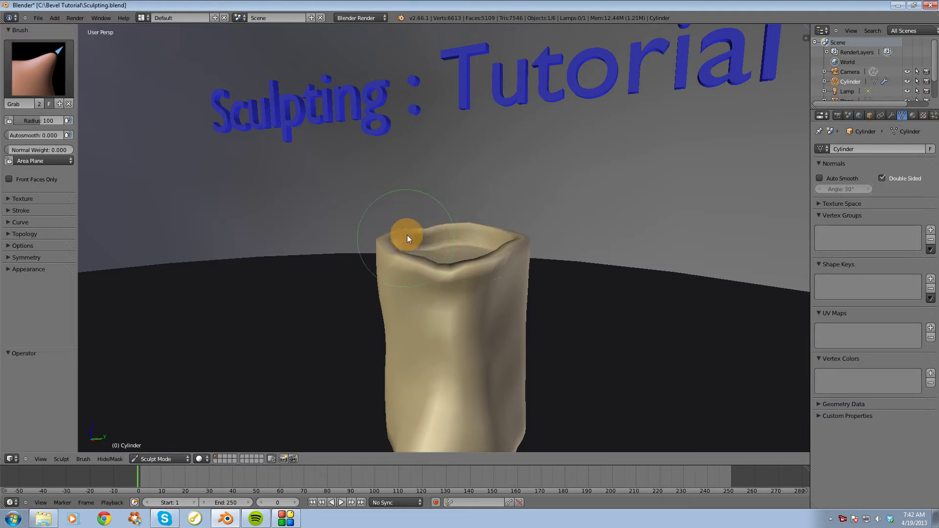
middle_click_drag(425, 230, 371, 226)
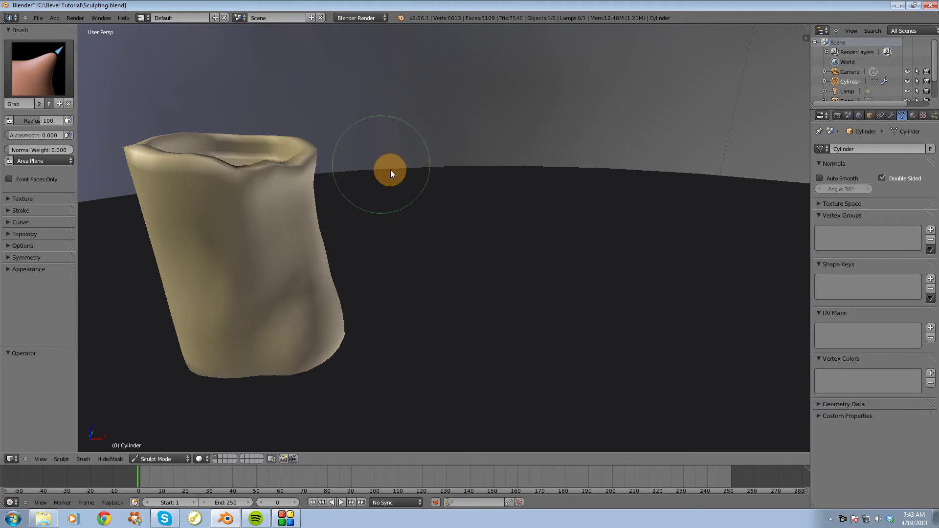
- Choose the SculptDraw brush and set its radius to 33
mouse_move(389, 170)
middle_mouse_down()
mouse_move(465, 246)
mouse_move(400, 255)
mouse_move(382, 245)
middle_mouse_up()
left_click(31, 86)
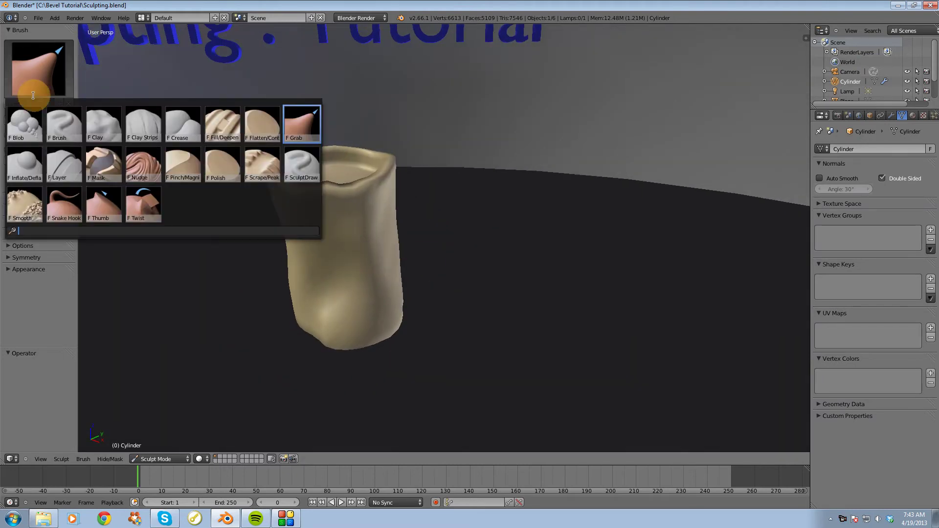
left_click(299, 156)
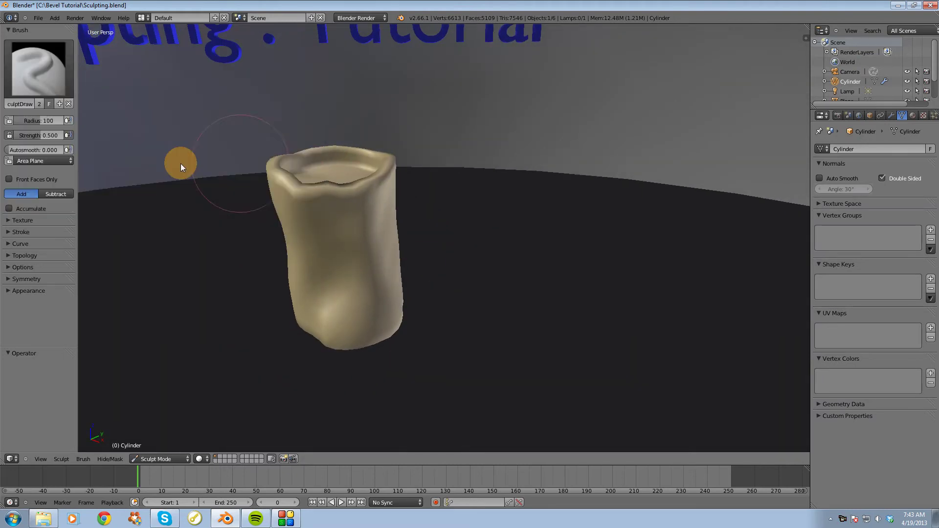
mouse_move(32, 122)
left_mouse_down()
mouse_move(78, 120)
mouse_move(22, 118)
left_mouse_up()
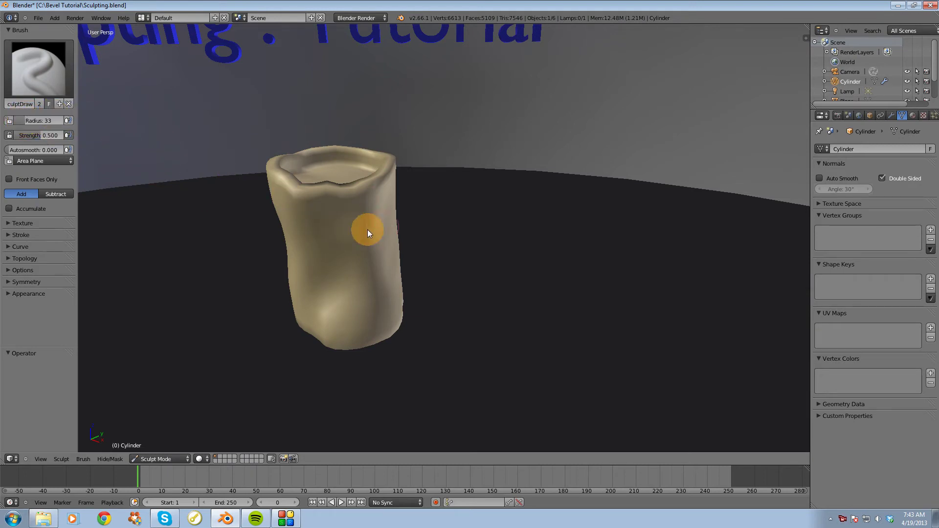
- Examine the deformed cylinder's face layout in Edit Mode and return to Sculpt Mode
mouse_move(368, 230)
middle_mouse_down()
mouse_move(457, 248)
mouse_move(596, 296)
mouse_move(369, 227)
mouse_move(342, 247)
mouse_move(445, 216)
mouse_move(473, 178)
mouse_move(473, 259)
middle_mouse_up()
key("Tab")
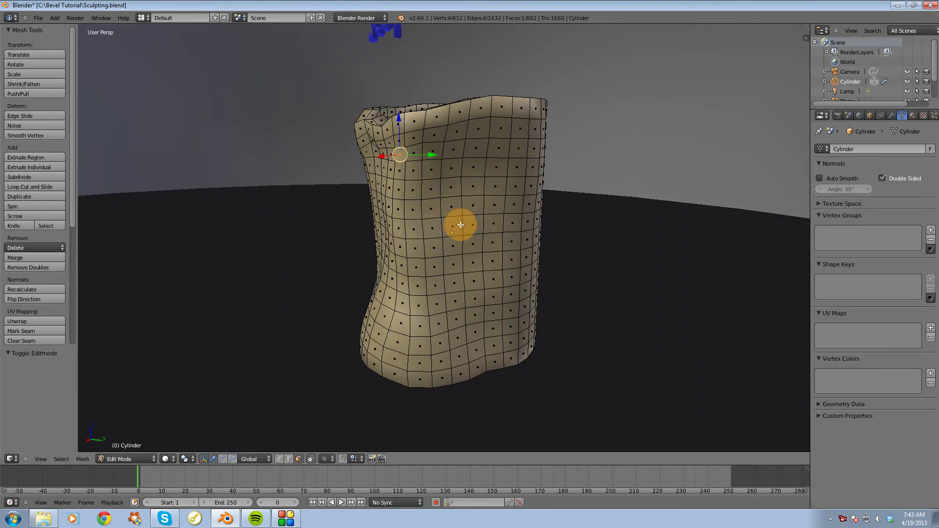
middle_click_drag(460, 225, 433, 59)
mouse_move(441, 288)
middle_mouse_down()
mouse_move(417, 333)
mouse_move(429, 383)
mouse_move(432, 308)
mouse_move(455, 297)
mouse_move(421, 298)
mouse_move(402, 321)
mouse_move(381, 313)
mouse_move(433, 301)
mouse_move(453, 278)
mouse_move(444, 310)
middle_mouse_up()
key("Tab")
- Set the SculptDraw strength to 1.5 and paint raised lumps and ridges around the cylinder's sides
scroll(444, 310, "down", 4)
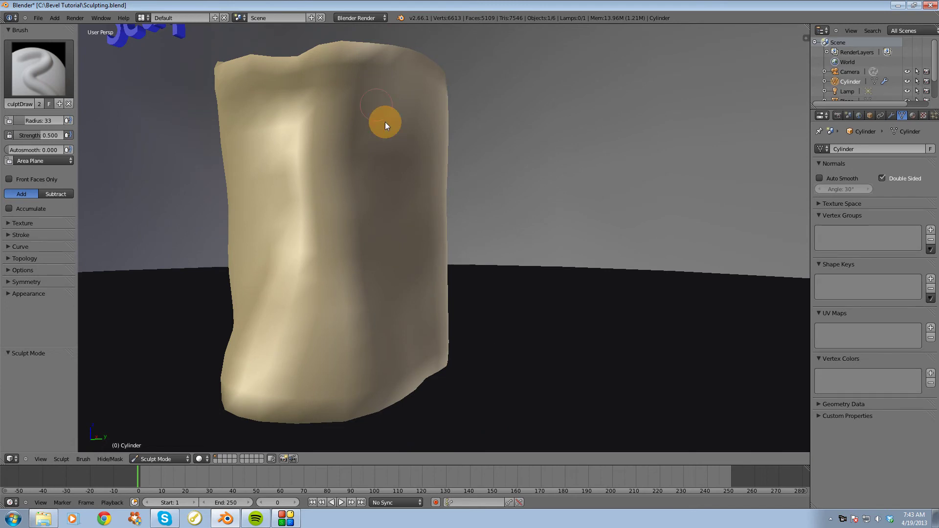
left_click(230, 203)
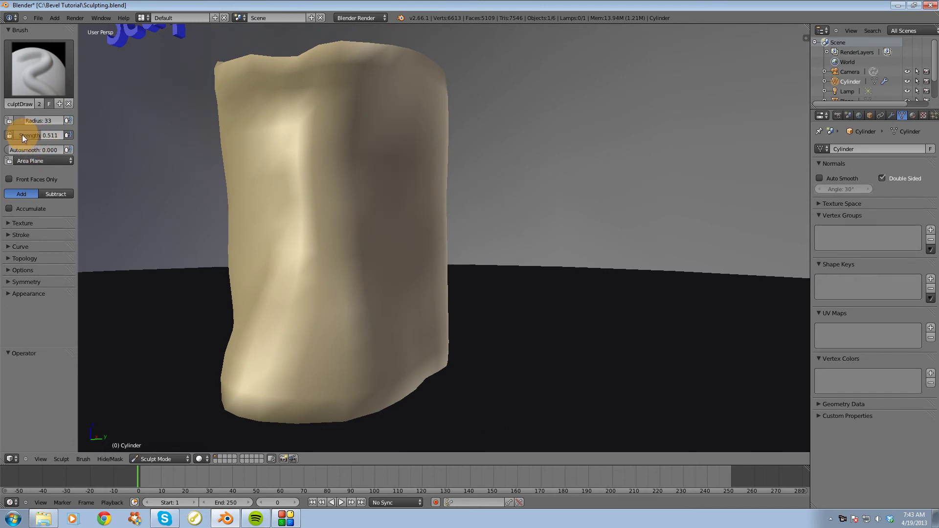
left_click(51, 134)
type("1.5")
key("Return")
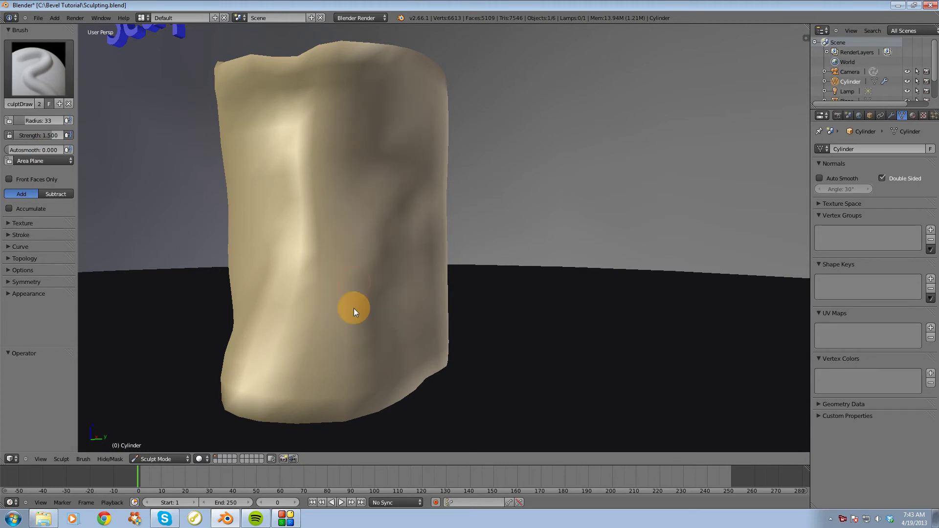
scroll(420, 219, "down", 3)
mouse_move(419, 218)
middle_mouse_down()
mouse_move(330, 255)
mouse_move(369, 248)
middle_mouse_up()
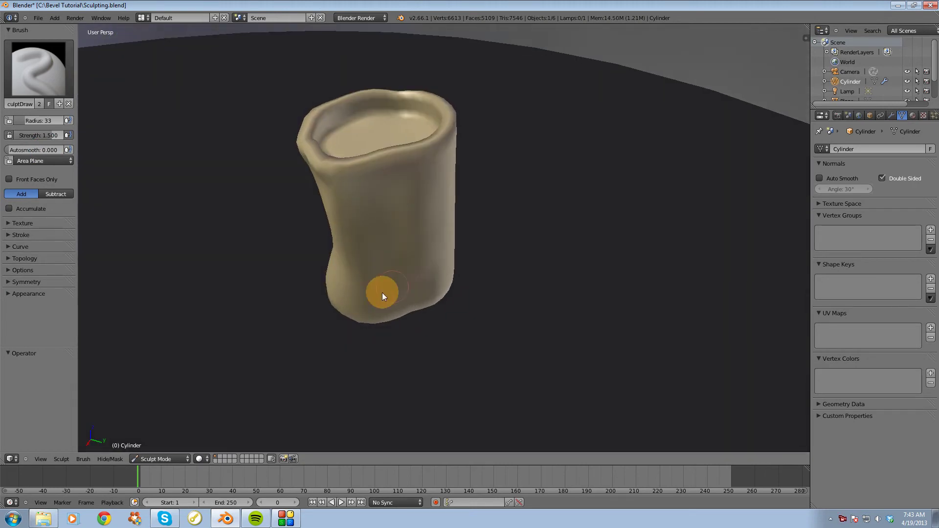
middle_click_drag(356, 304, 434, 298)
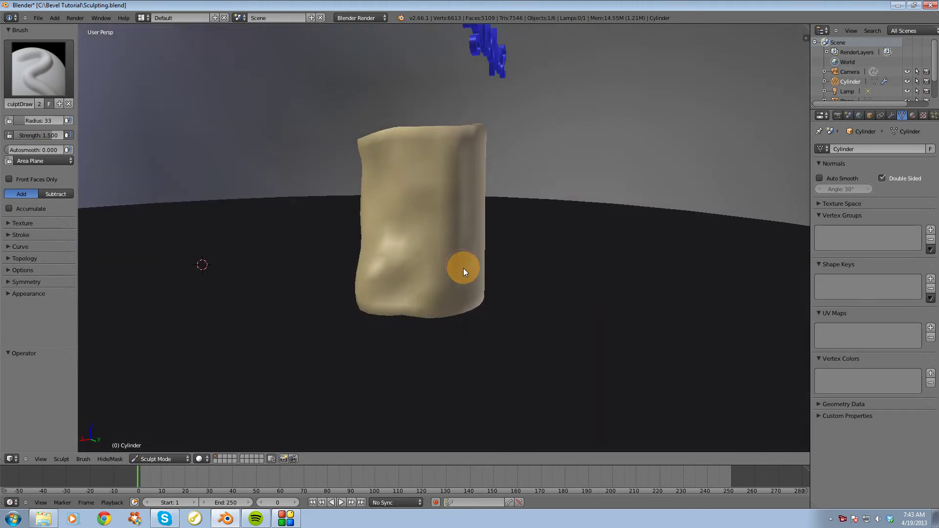
middle_click_drag(462, 268, 481, 278)
middle_click_drag(535, 221, 472, 183)
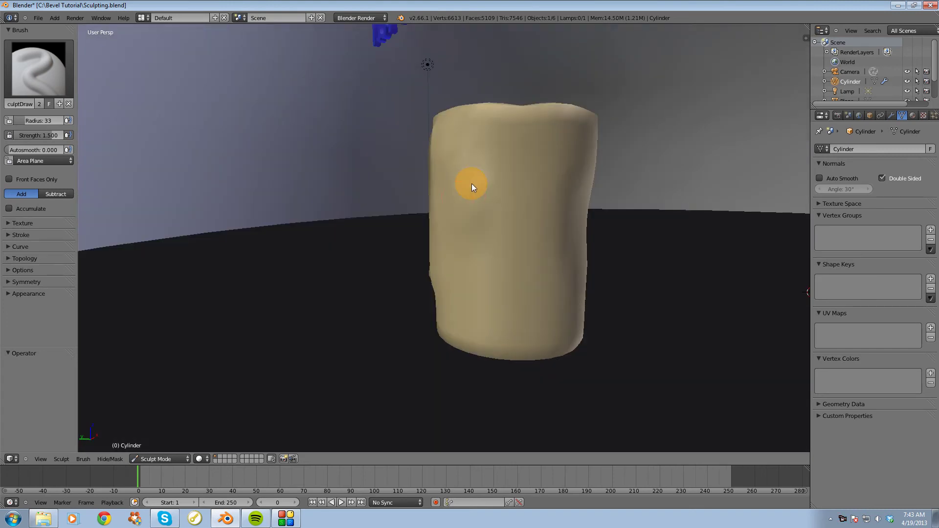
middle_click_drag(536, 312, 450, 250)
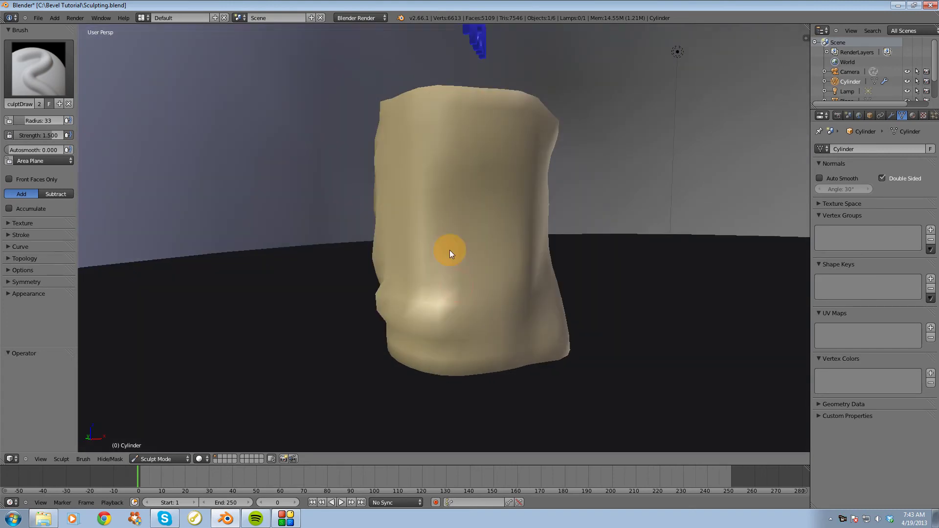
- Paint more raised lumps and ridges with SculptDraw down the remaining smooth areas of the cylinder's sides
mouse_move(433, 235)
left_mouse_down()
mouse_move(388, 344)
mouse_move(448, 361)
mouse_move(505, 95)
mouse_move(464, 281)
mouse_move(484, 124)
mouse_move(624, 234)
left_mouse_up()
middle_click_drag(624, 234, 480, 245)
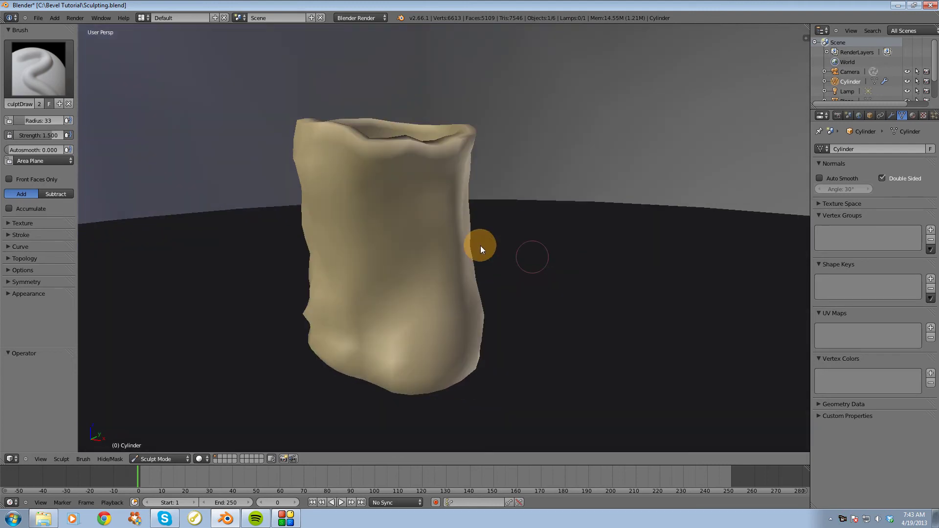
left_click_drag(373, 247, 388, 327)
left_click_drag(412, 252, 406, 303)
middle_click_drag(406, 304, 347, 288)
left_click_drag(377, 245, 371, 312)
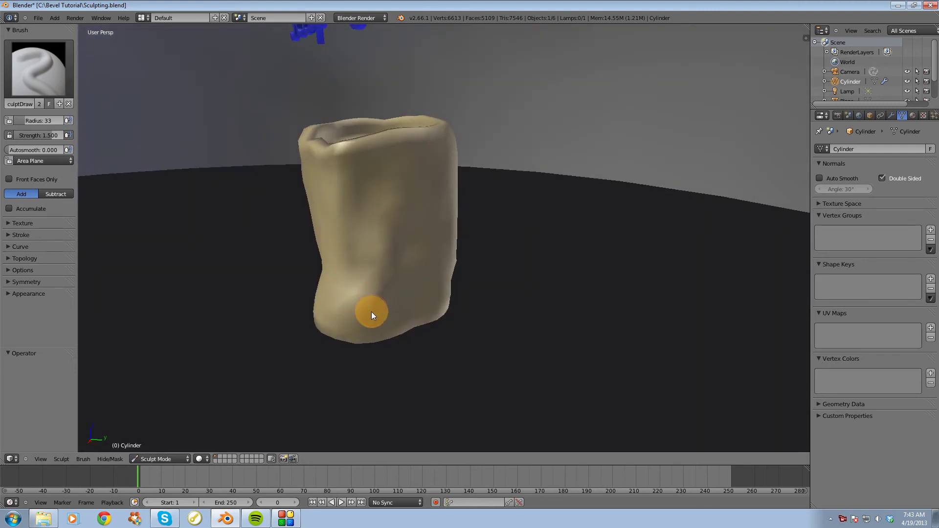
left_click_drag(433, 240, 404, 330)
middle_click_drag(404, 330, 460, 310)
scroll(459, 289, "down", 2)
middle_click_drag(459, 265, 463, 242)
scroll(462, 241, "down", 3)
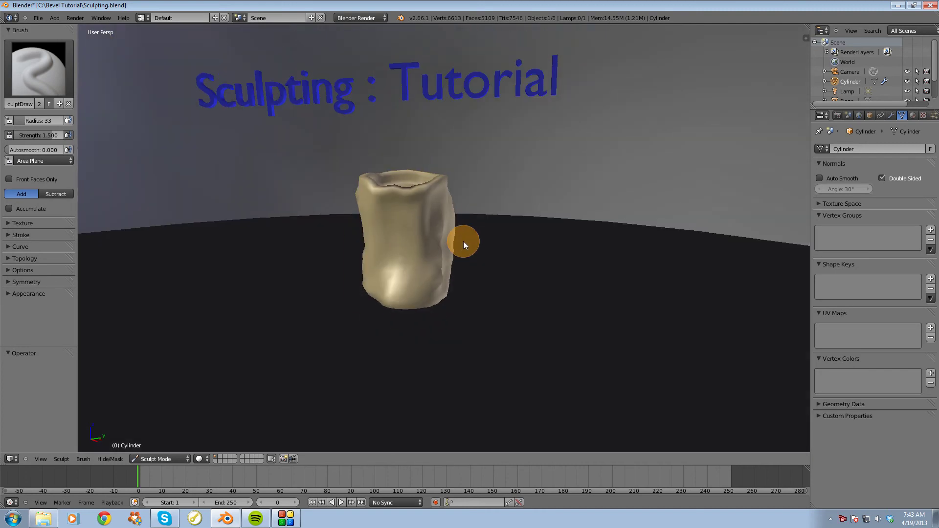
scroll(462, 234, "up", 3)
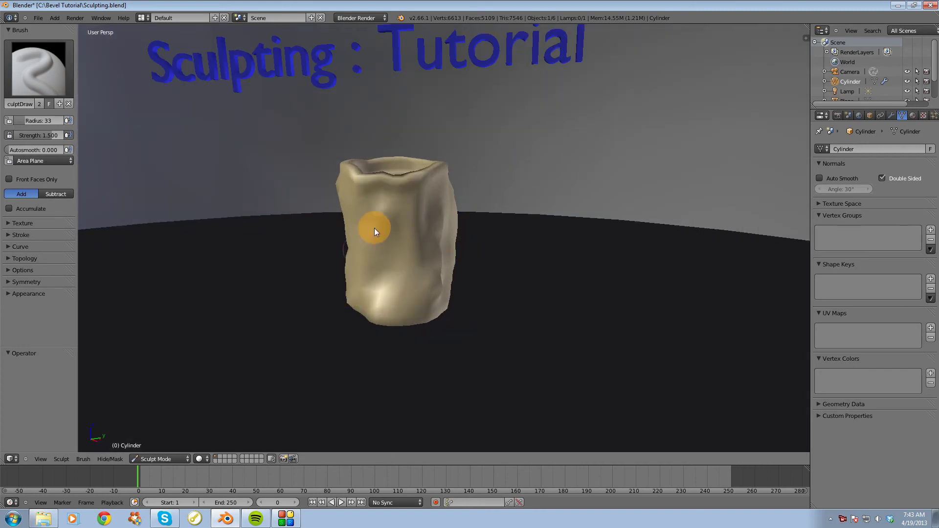
mouse_move(374, 228)
middle_mouse_down()
mouse_move(440, 280)
mouse_move(406, 270)
middle_mouse_up()
scroll(431, 283, "up", 3)
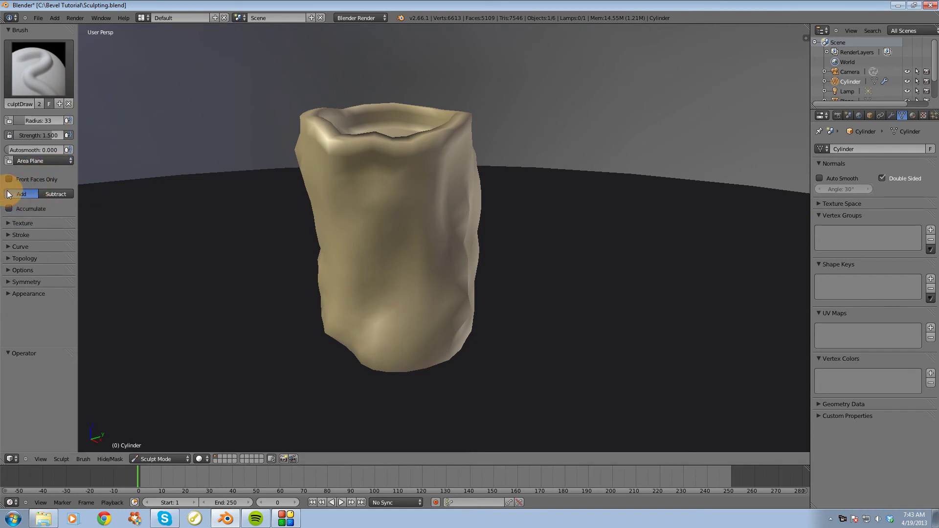
- Choose the Smooth brush and set its strength to 0.243 and its radius to 78
left_click(27, 81)
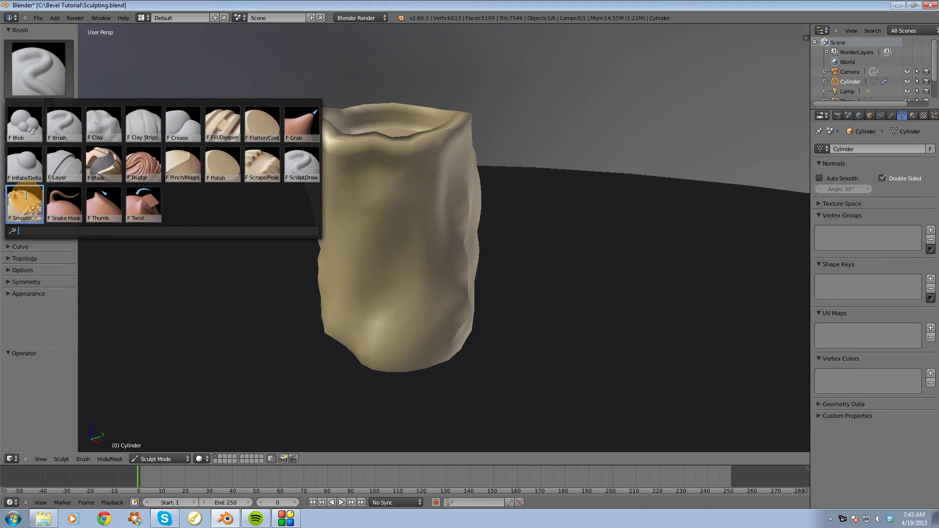
left_click(26, 196)
middle_click_drag(481, 171, 439, 195)
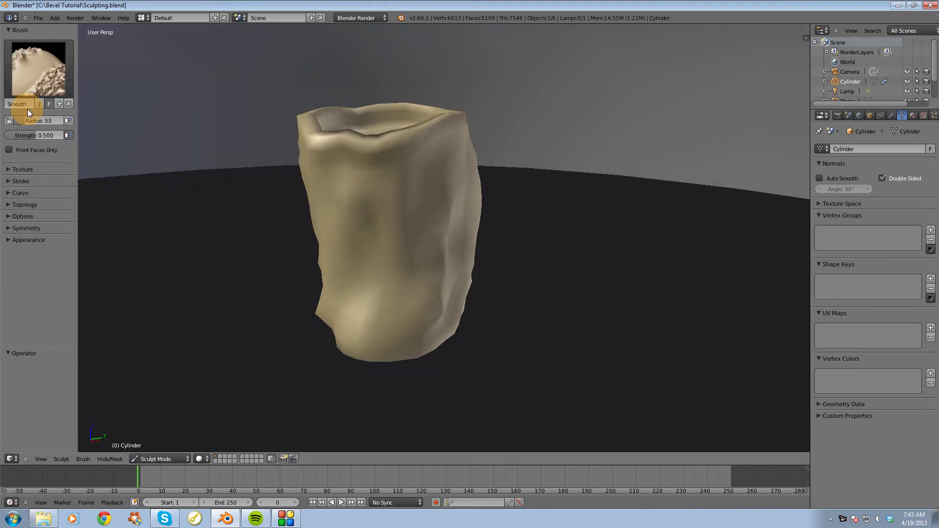
left_click_drag(33, 140, 22, 139)
mouse_move(354, 243)
left_mouse_down()
mouse_move(481, 180)
mouse_move(465, 226)
mouse_move(475, 242)
mouse_move(485, 224)
mouse_move(464, 322)
mouse_move(441, 176)
mouse_move(388, 338)
mouse_move(318, 286)
mouse_move(323, 313)
mouse_move(327, 207)
mouse_move(306, 319)
left_mouse_up()
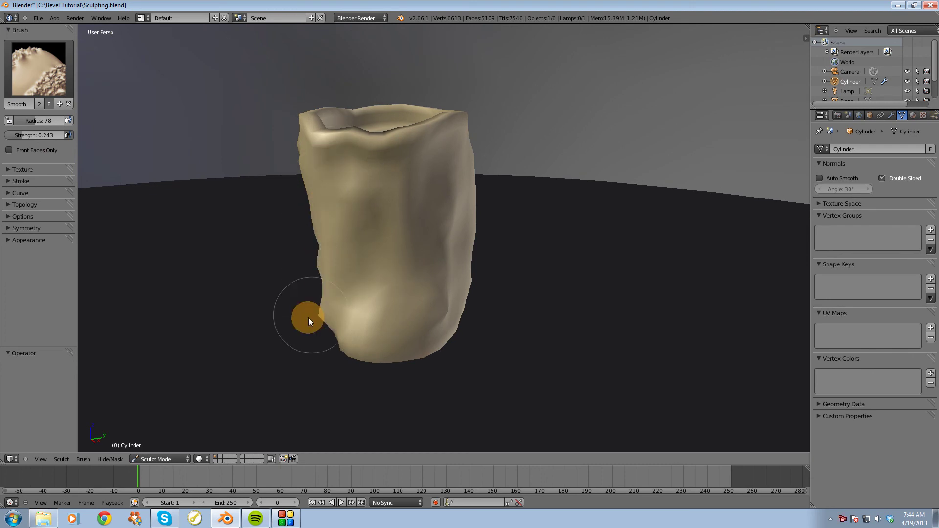
- Soften the lumps and ridges all around the cylinder's sides with the Smooth brush
middle_click_drag(306, 319, 368, 182)
mouse_move(368, 182)
left_mouse_down()
mouse_move(329, 220)
mouse_move(336, 266)
mouse_move(444, 163)
mouse_move(449, 272)
left_mouse_up()
mouse_move(450, 272)
middle_mouse_down()
mouse_move(314, 273)
mouse_move(467, 227)
middle_mouse_up()
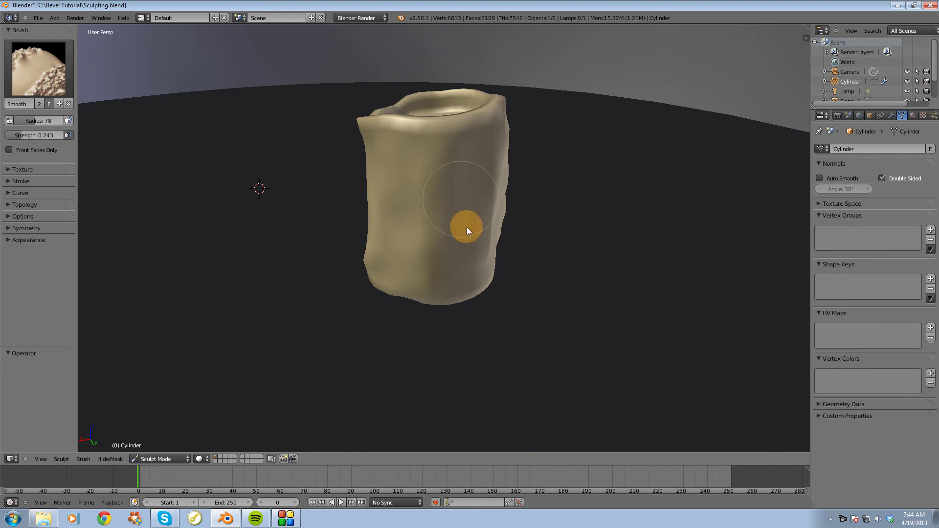
mouse_move(507, 252)
left_mouse_down()
mouse_move(504, 125)
mouse_move(460, 252)
left_mouse_up()
mouse_move(460, 251)
middle_mouse_down()
mouse_move(565, 262)
mouse_move(553, 253)
middle_mouse_up()
- View the smoothed cylinder through the scene camera and enlarge the camera view
scroll(530, 257, "down", 4)
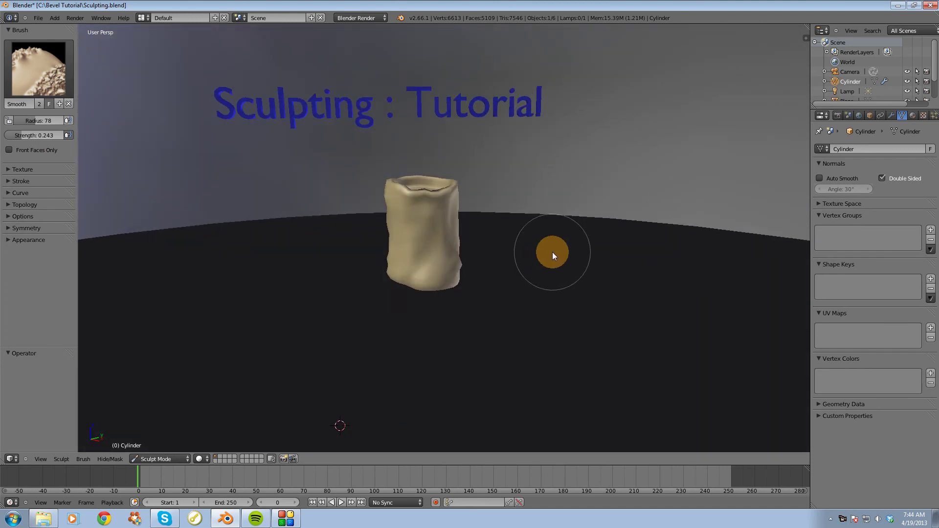
key("KP_0")
scroll(717, 296, "up", 5)
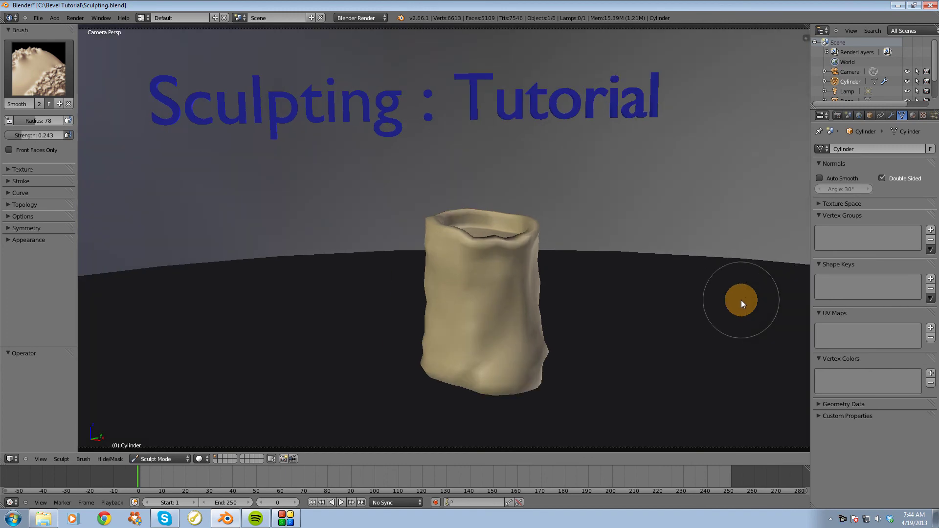